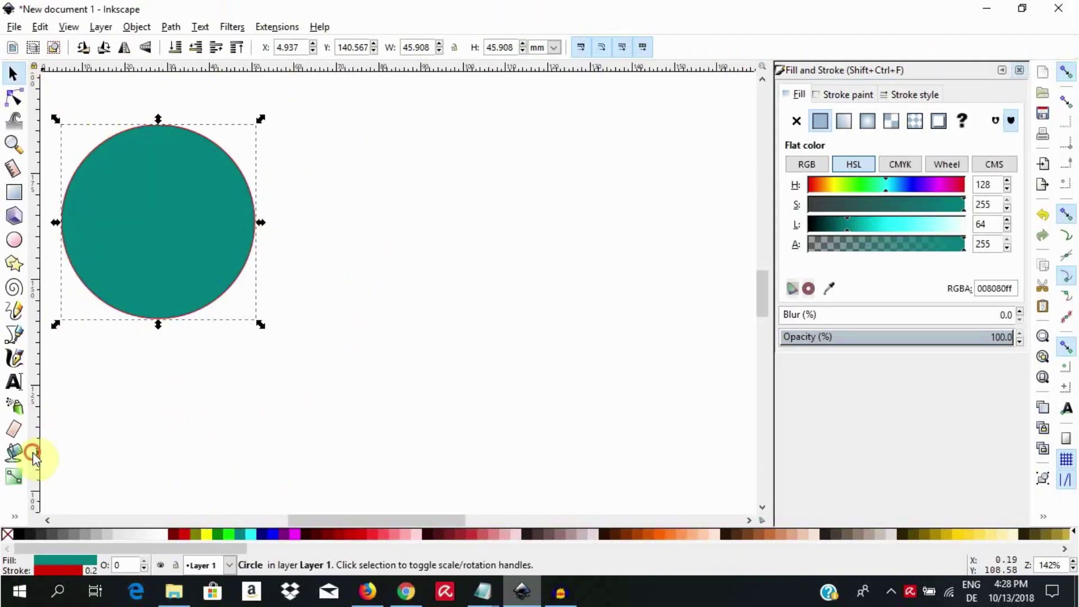
Place a vertical guide through the circle's centre and draw a straight line along it, crossing the circle
drag(32, 453, 159, 476)
click(12, 337)
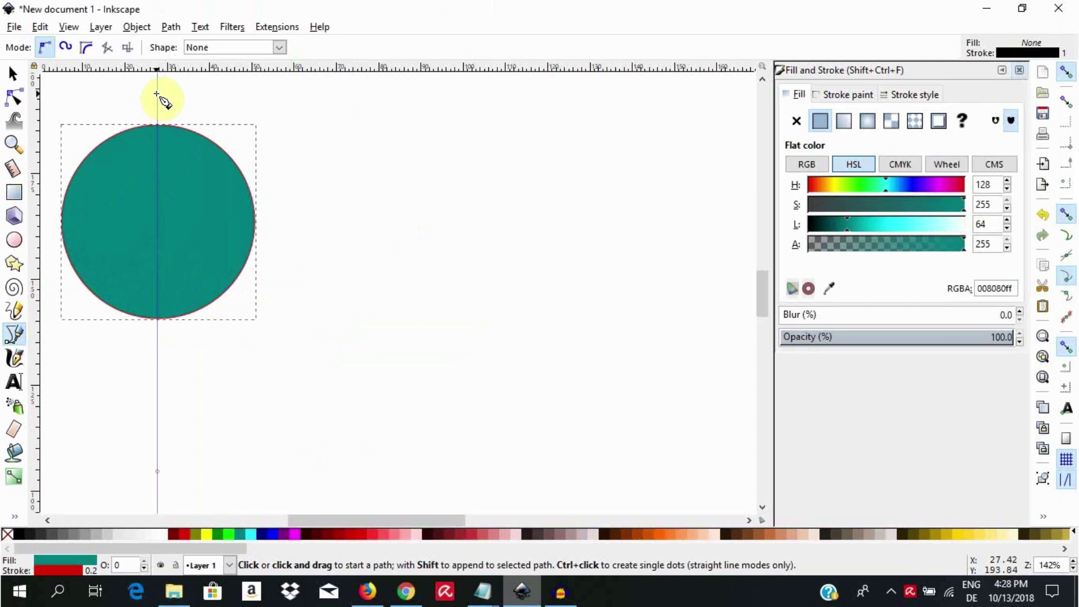
click(156, 93)
click(157, 98)
double_click(158, 365)
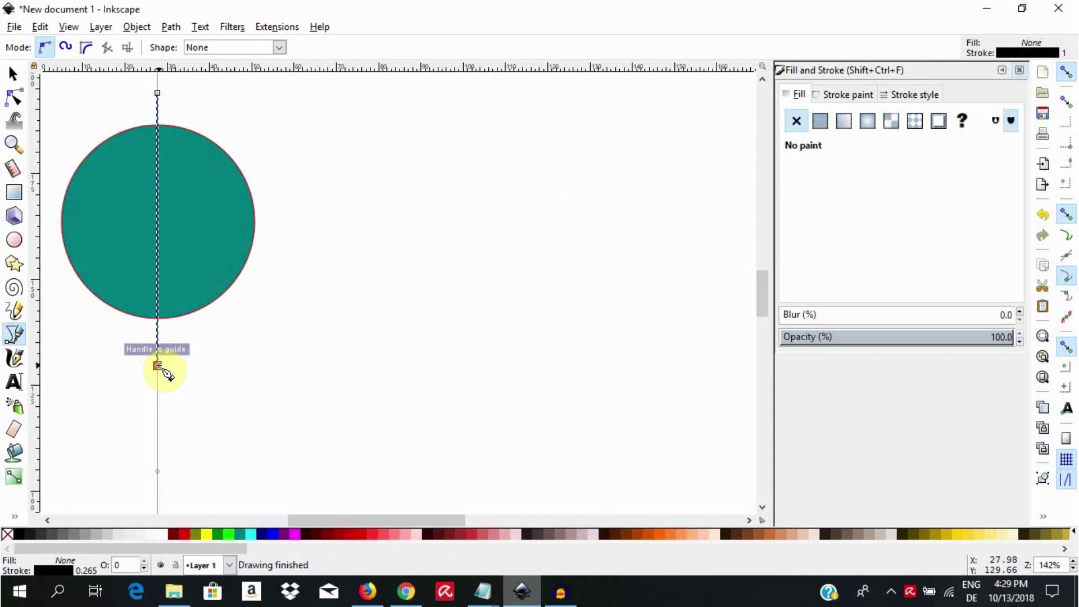
key(space)
Divide the circle along the line with Path > Division and drag the right half rightward
shift+click(107, 239)
click(170, 27)
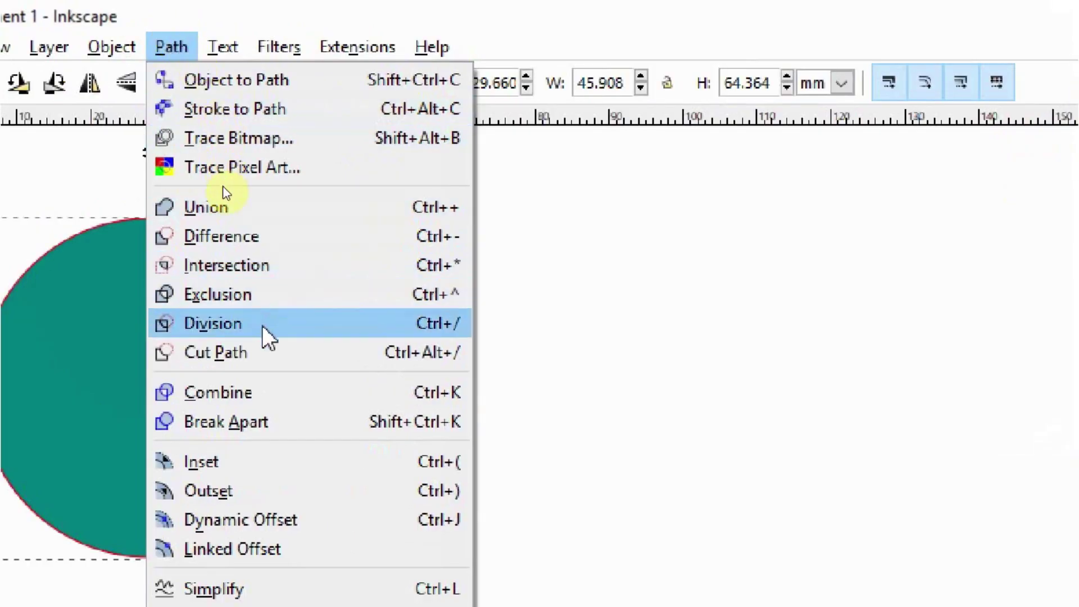
click(222, 186)
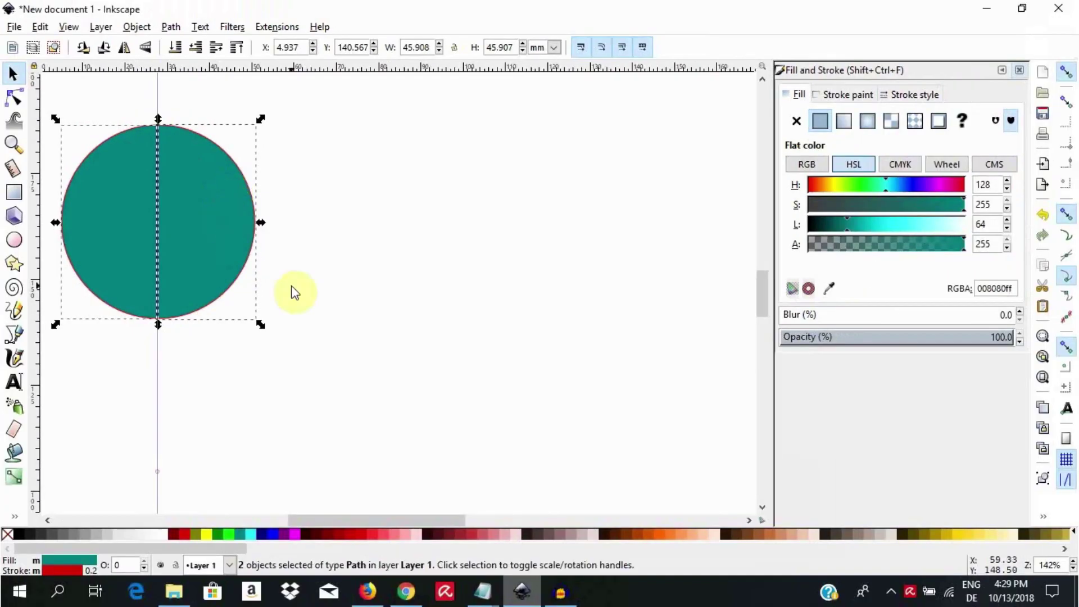
click(292, 287)
drag(212, 249, 314, 248)
Draw a new 48.893 mm teal circle with red outline to the right of the halves
click(399, 262)
click(14, 240)
drag(448, 127, 656, 366)
key(s)
key(ctrl)
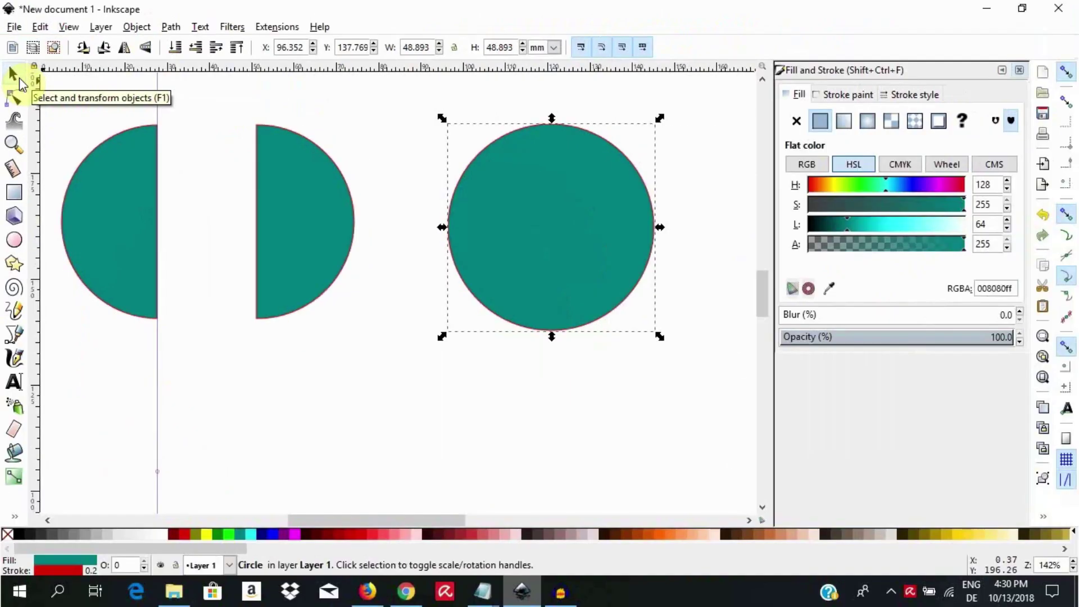
Convert the new right-hand circle to a path with Path > Object to Path
click(171, 27)
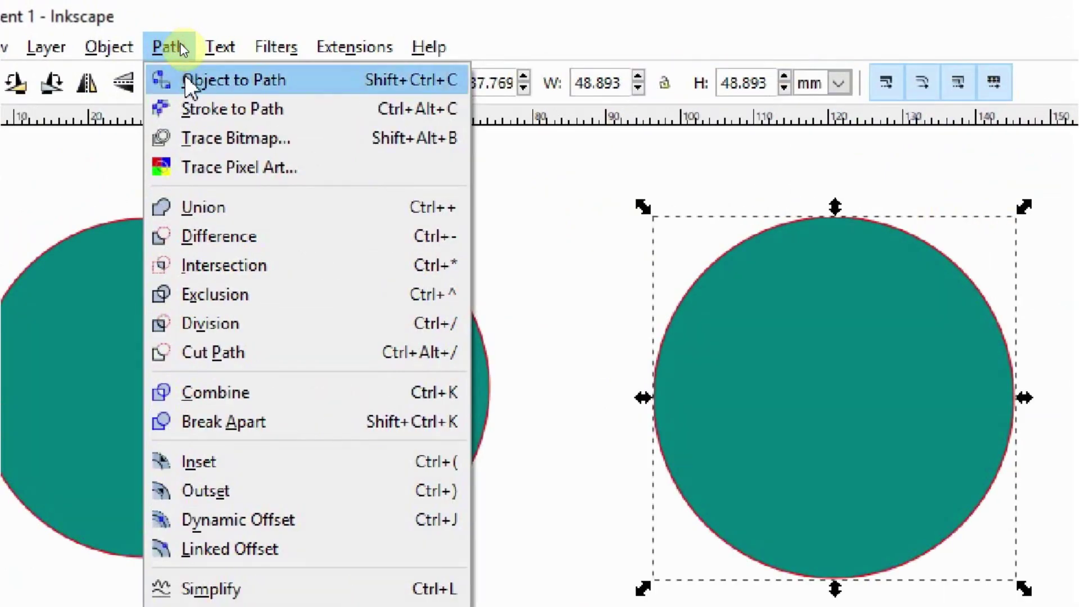
click(178, 45)
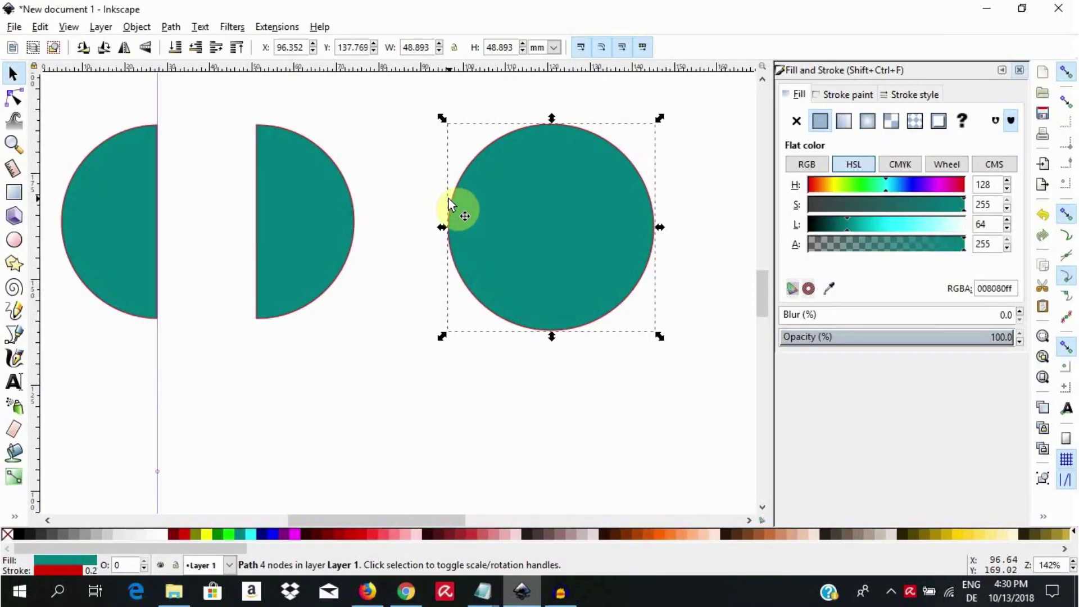
Delete the right circle's leftmost node and drag the curve handles to form a straight left side
click(15, 101)
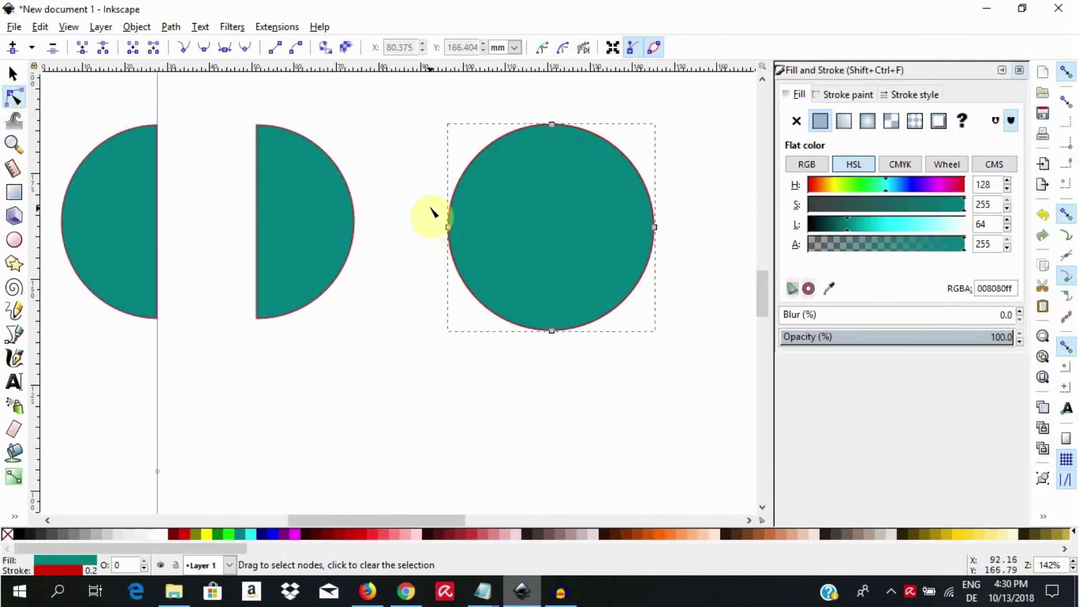
drag(750, 282, 823, 370)
drag(472, 256, 475, 261)
key(Delete)
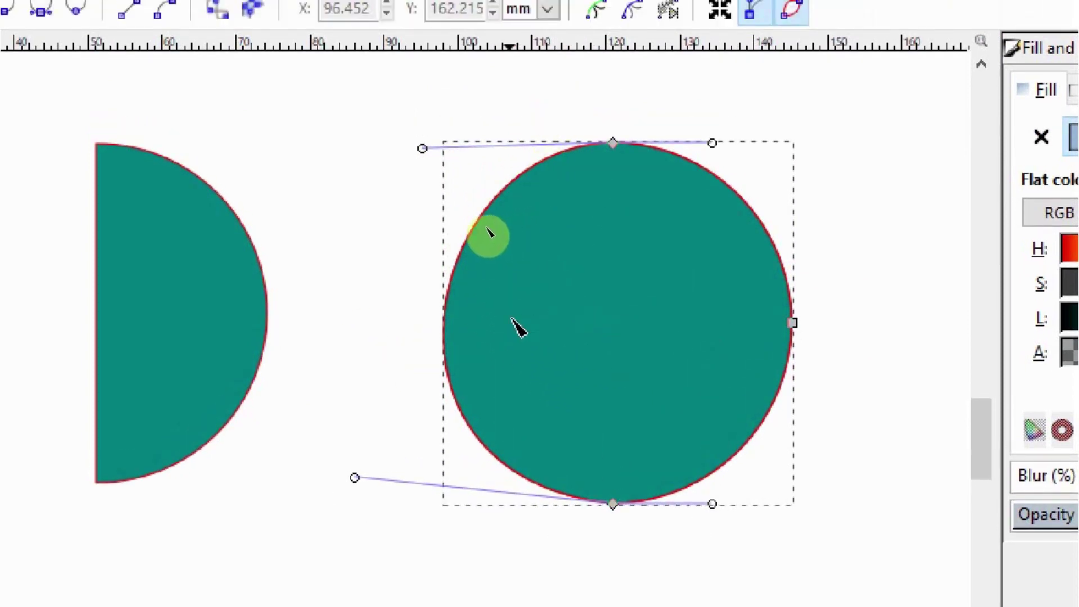
drag(422, 149, 614, 344)
drag(354, 475, 611, 339)
Drag the left half-circle down to the lower left and apply Object to Path to it
click(453, 368)
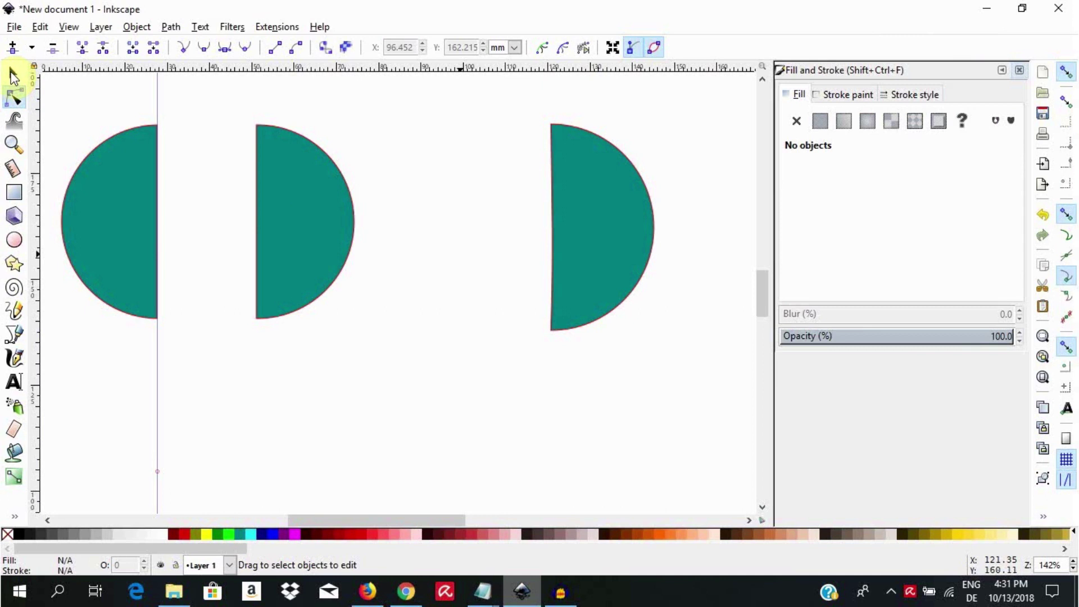
click(13, 74)
click(126, 224)
mouse_move(126, 224)
mouse_down()
mouse_move(300, 397)
mouse_move(143, 400)
mouse_up()
click(127, 349)
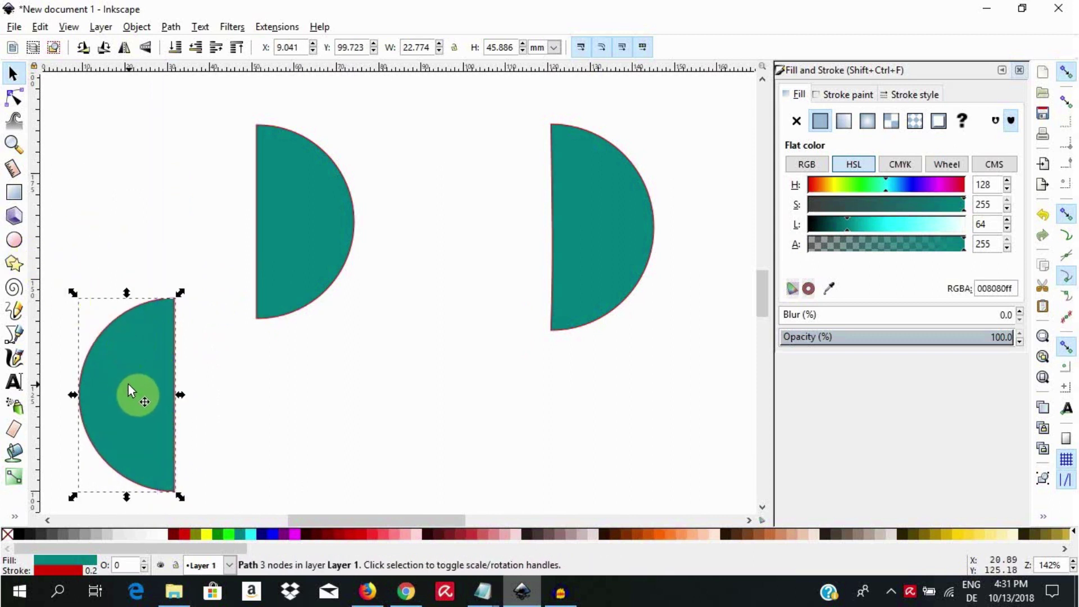
click(169, 27)
click(185, 46)
Select the two end nodes on the lower-left half-circle's straight edge with the Node tool
key(n)
drag(161, 279, 206, 504)
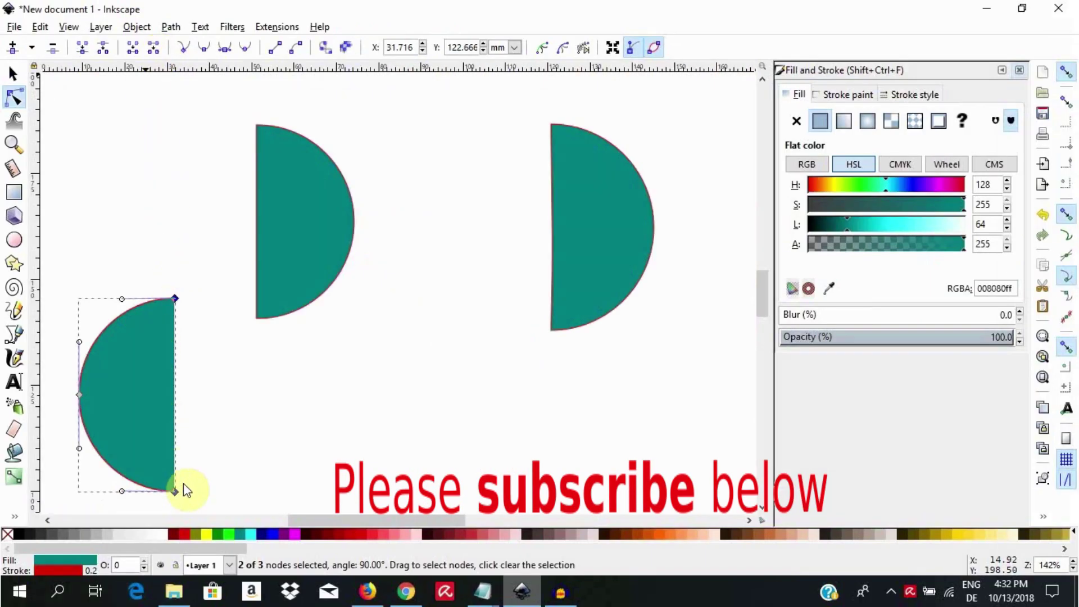
click(141, 409)
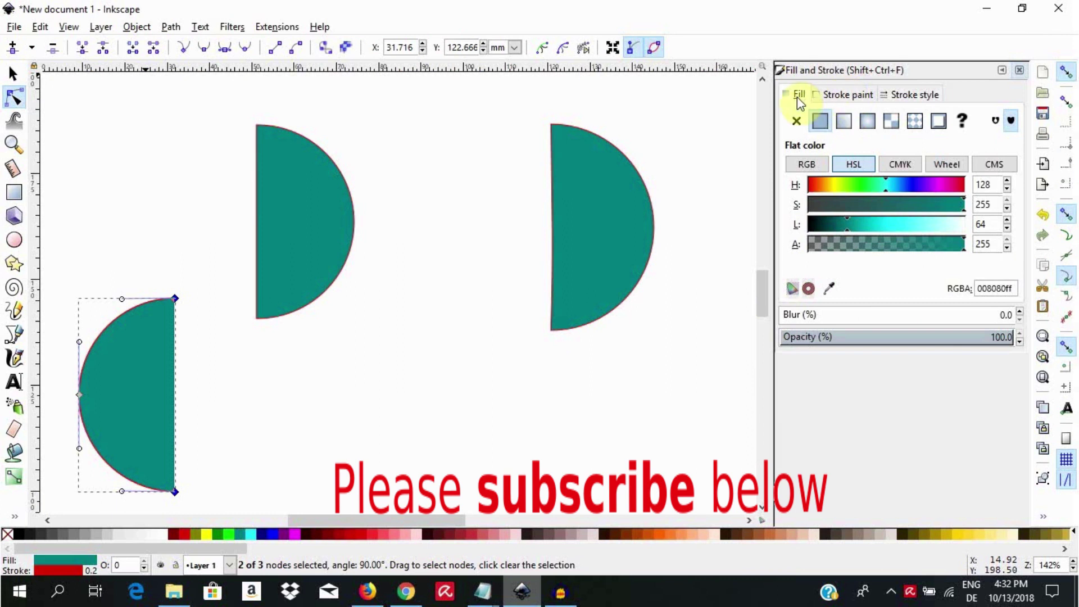